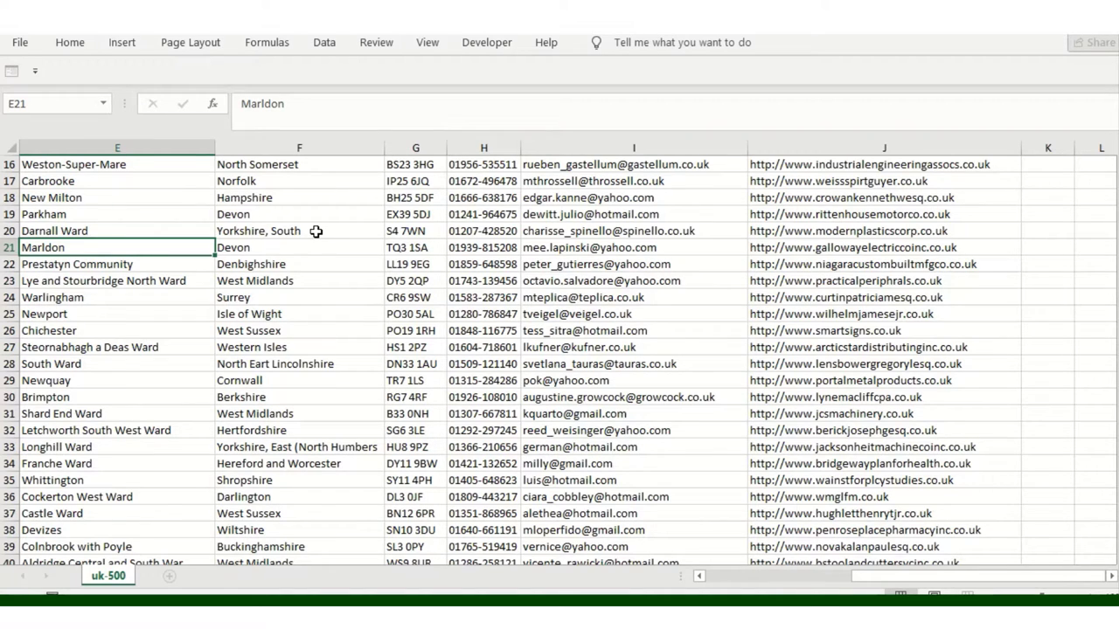
Select cell F19 and the whole uk-500 sheet, then switch to the contact-table workbook's Sheet1.
left_click(275, 212)
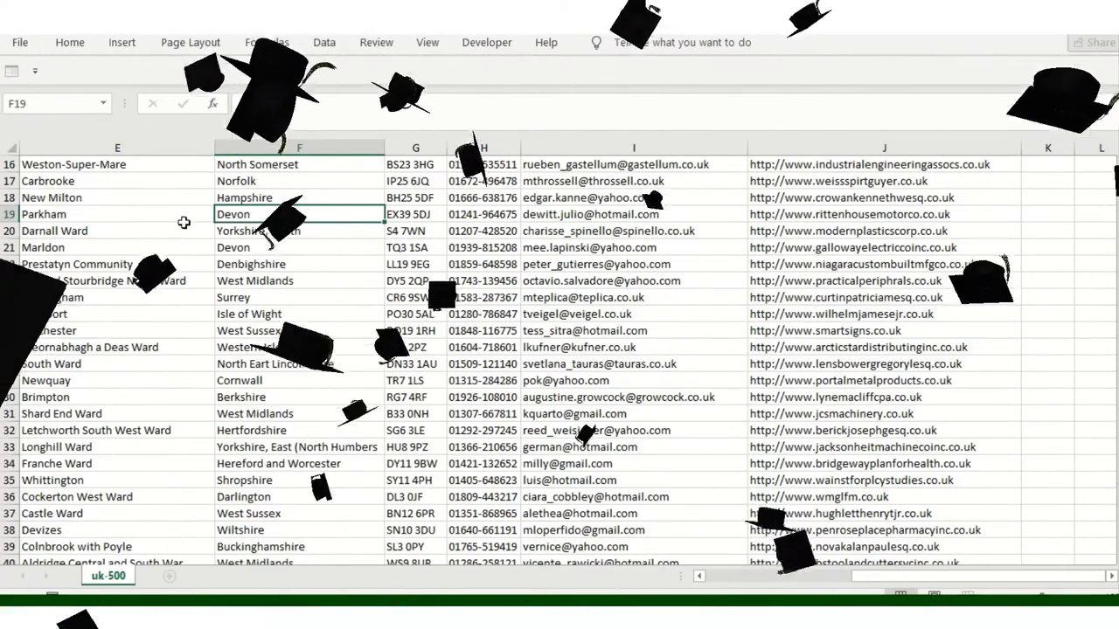
left_click(9, 147)
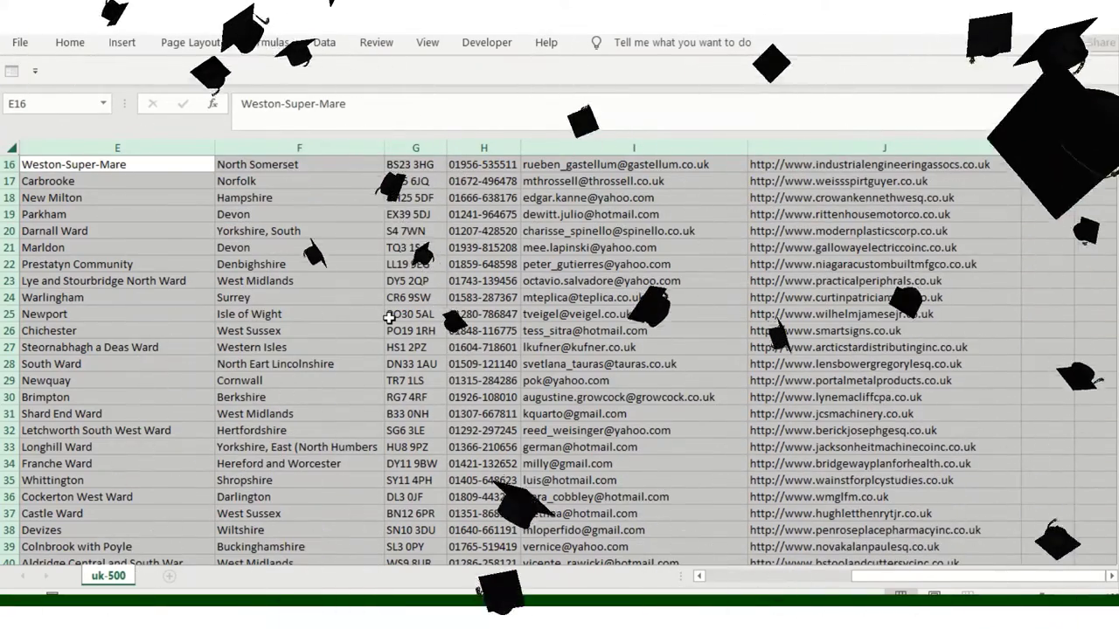
key("alt+Tab")
key("alt+Tab")
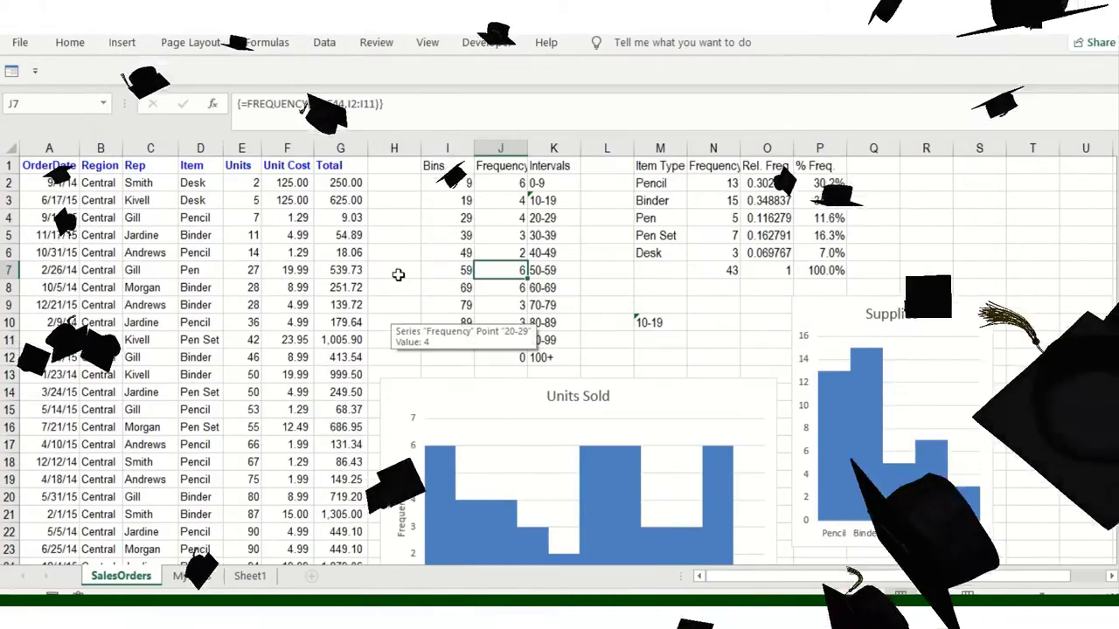
key("alt+Tab")
key("alt+Tab")
key("alt+Tab")
key("Left")
key("Left")
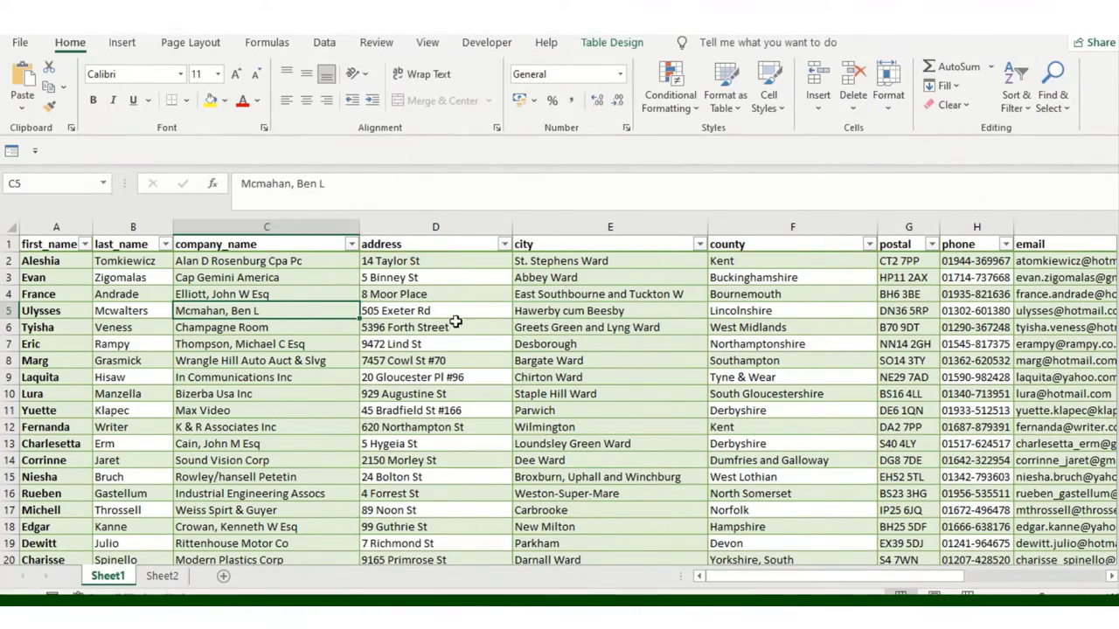
Select the entire Table1 contact range, first_name through email, starting from cell C6.
left_click(12, 229)
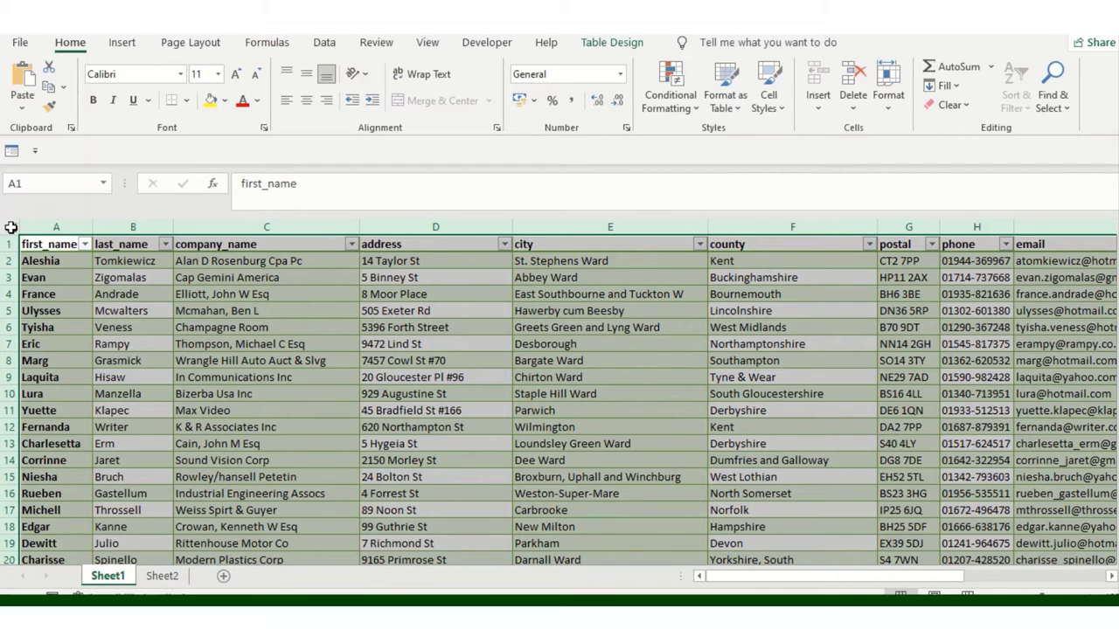
left_click(111, 292)
left_click(12, 229)
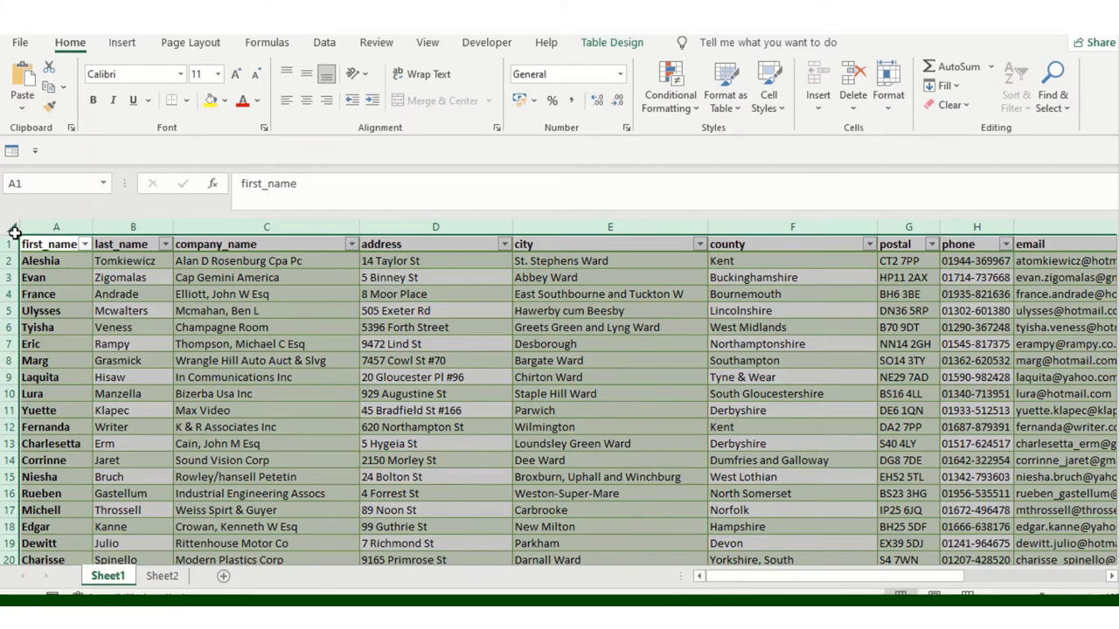
left_click(254, 325)
key("ctrl+a")
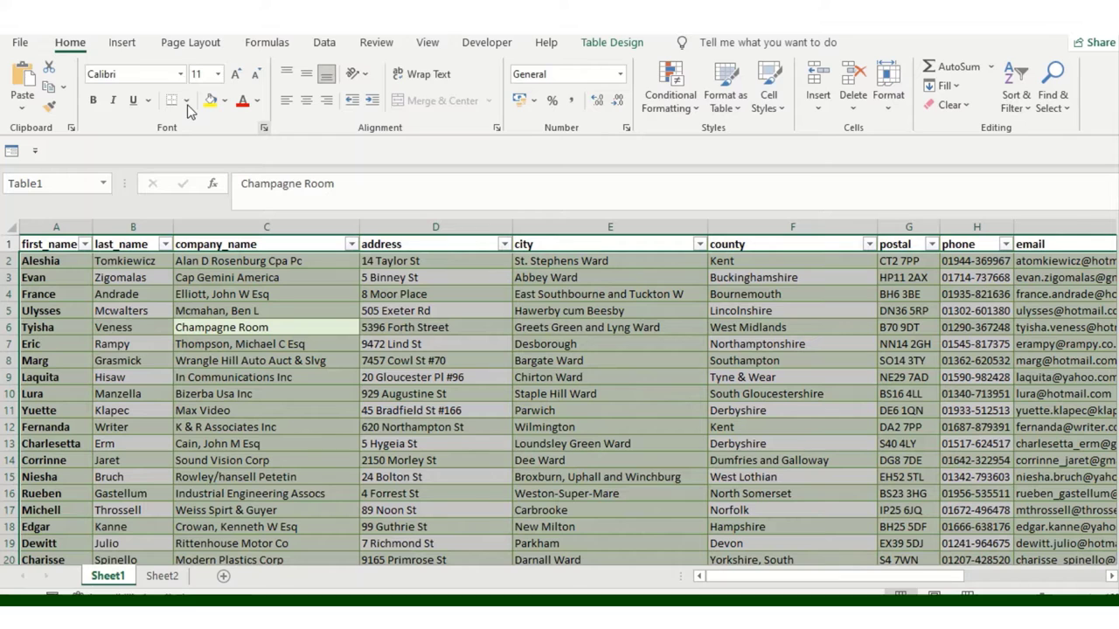
Look over the Insert tab, then click through cells C7, Cap Gemini America and Greets Green and Lyng Ward.
left_click(122, 44)
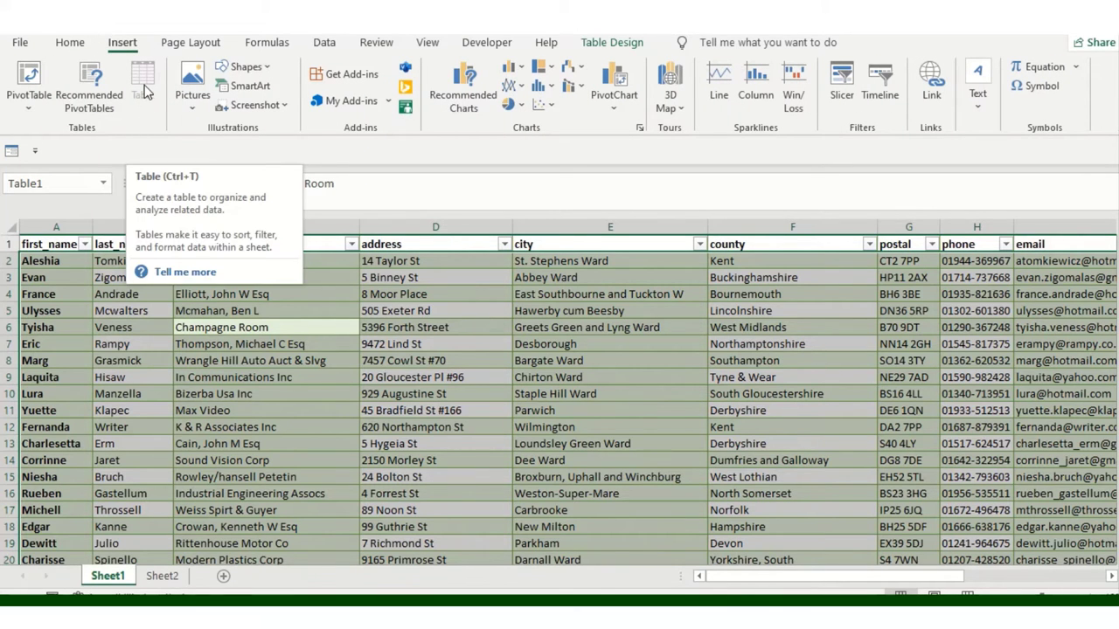
left_click(332, 344)
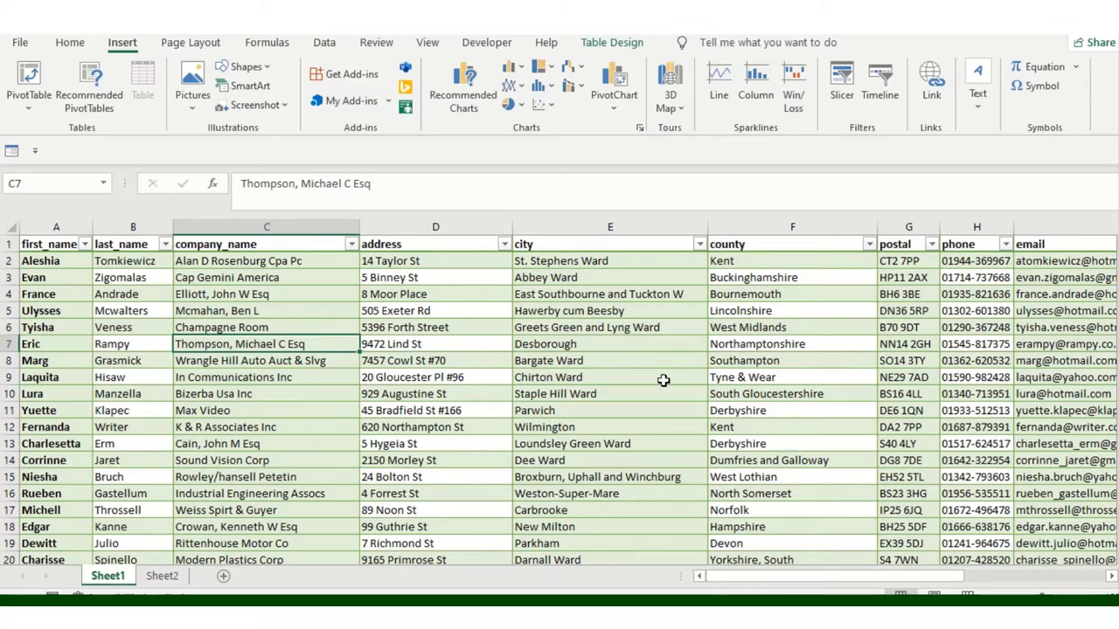
left_click(278, 280)
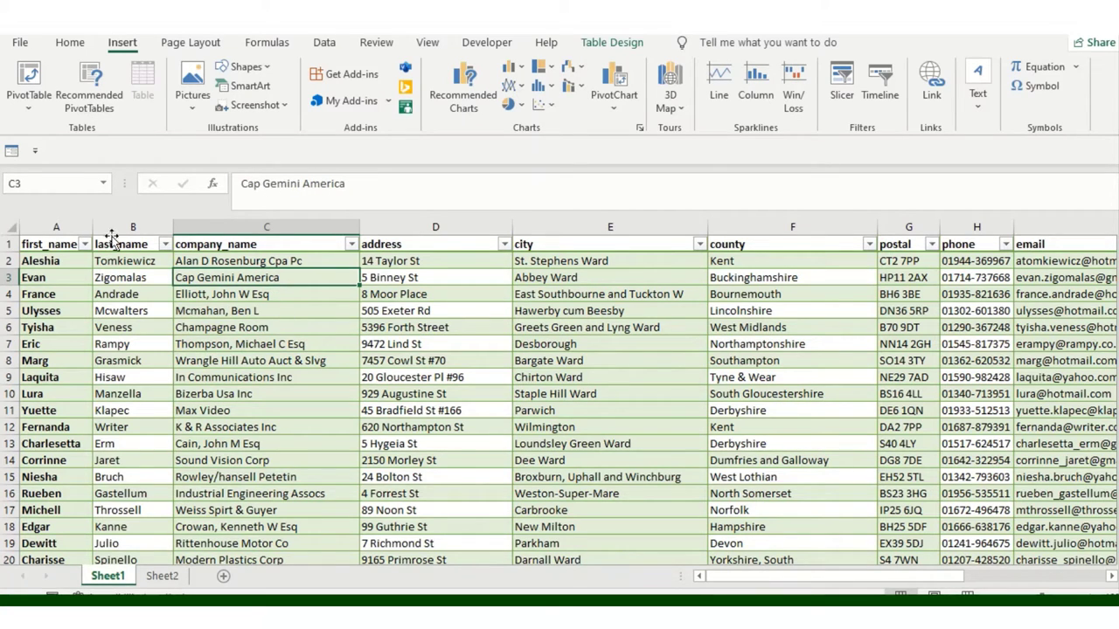
left_click(306, 343)
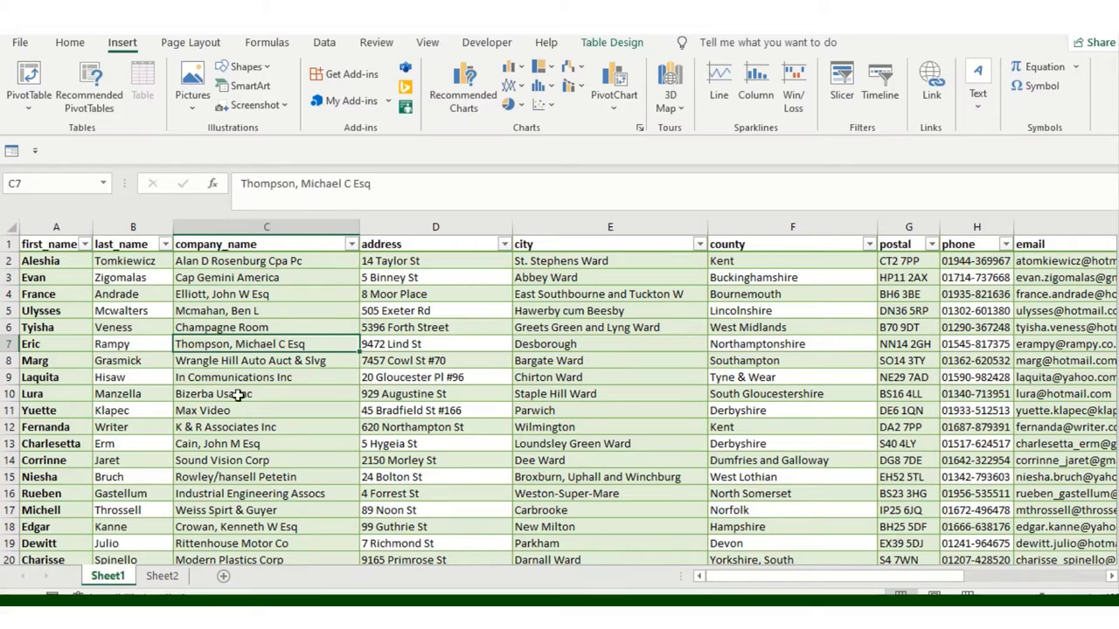
left_click(447, 343)
left_click(580, 327)
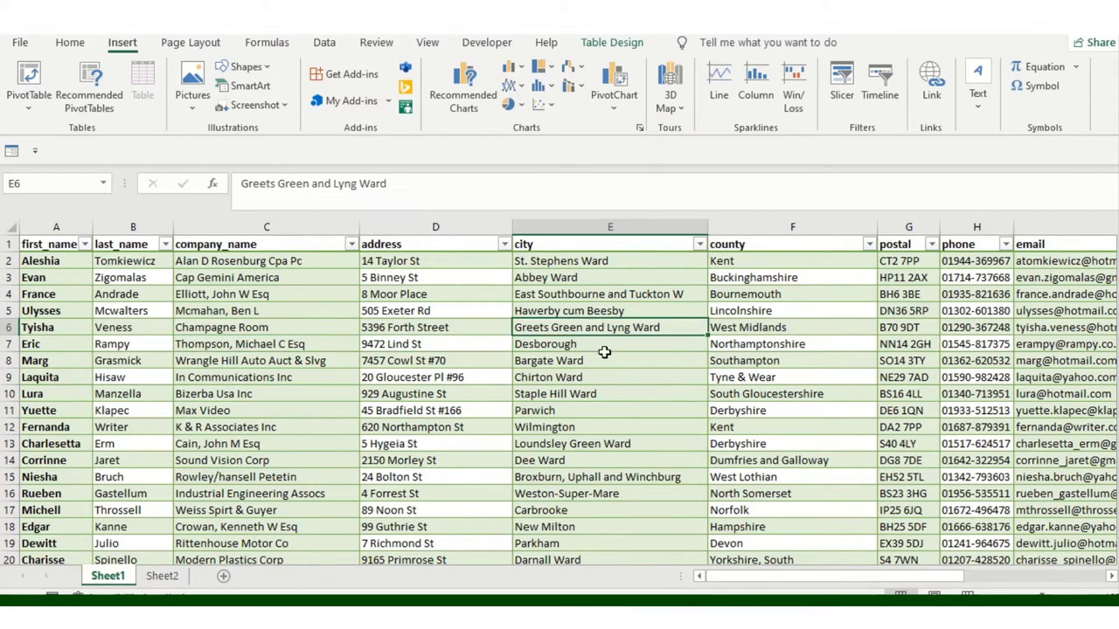
Open Table Design's Export menu offering Export Table to SharePoint List.
left_click(325, 44)
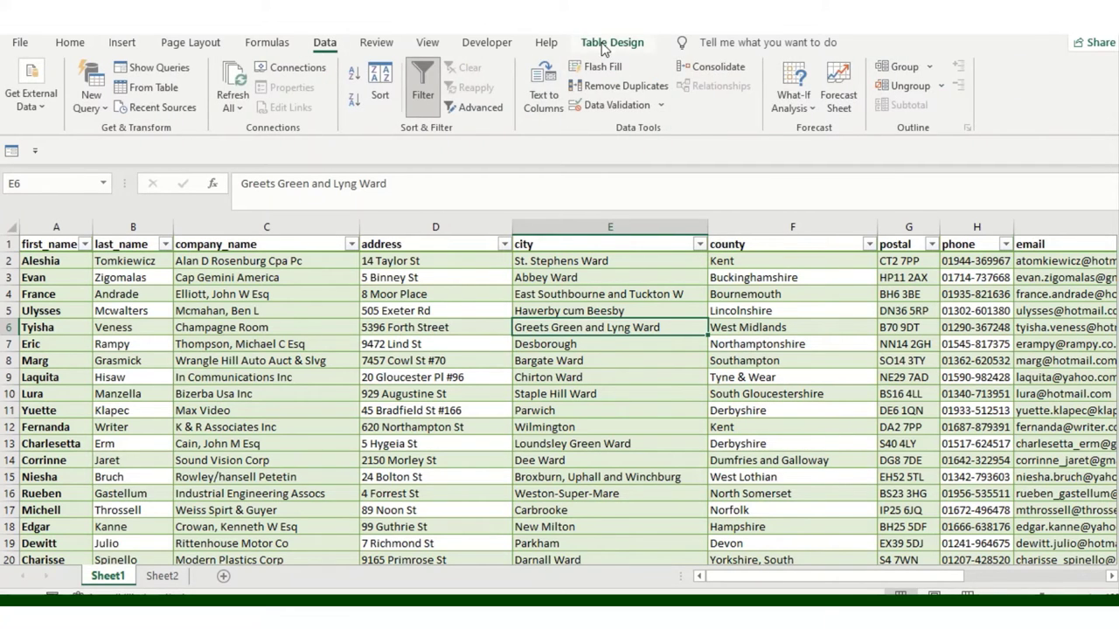
left_click(611, 42)
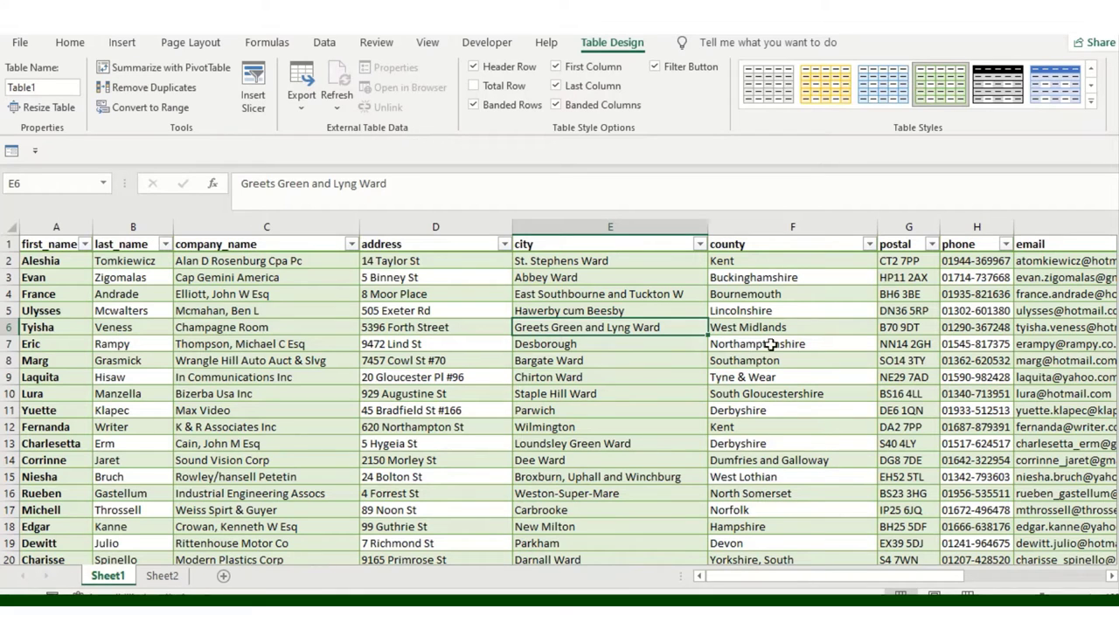
left_click(302, 108)
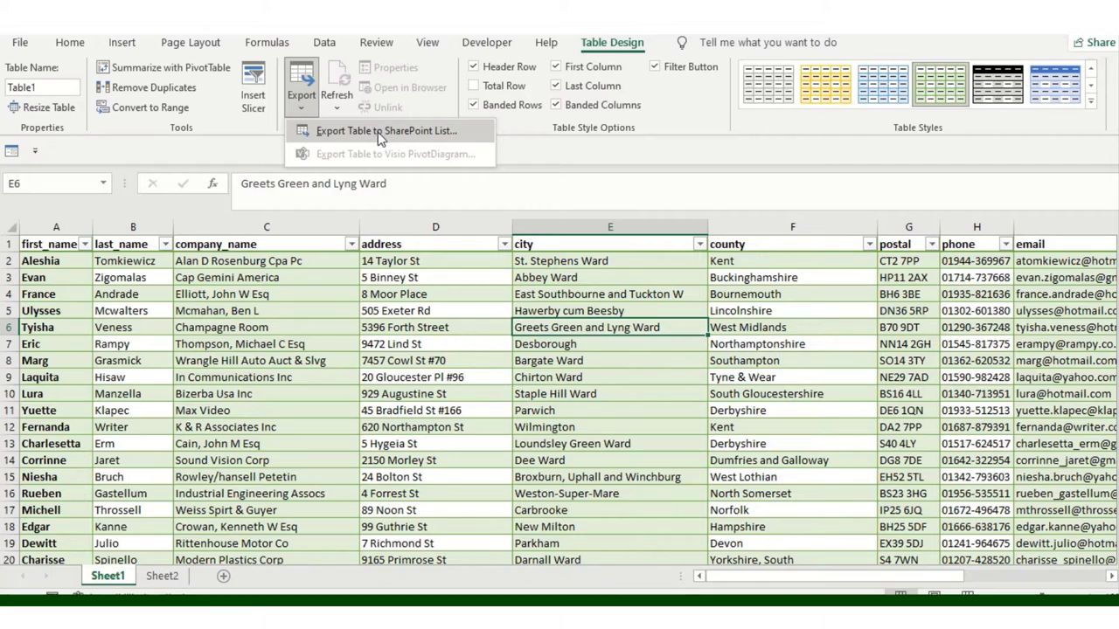
left_click(377, 132)
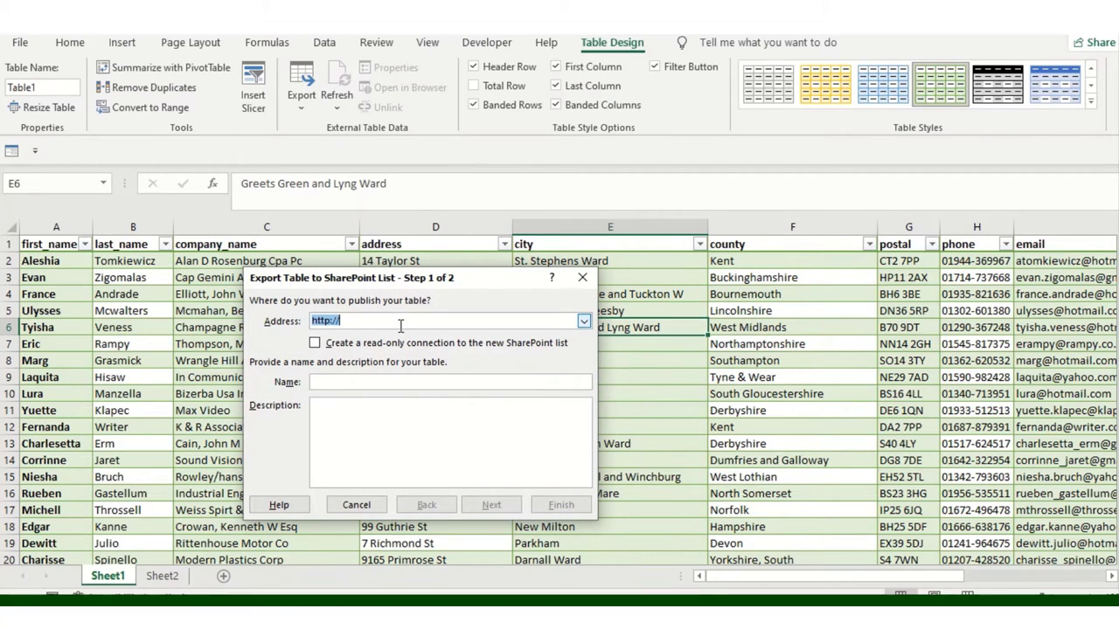
type("http://contoso/teams/accounting/sitepages/home.aspx,")
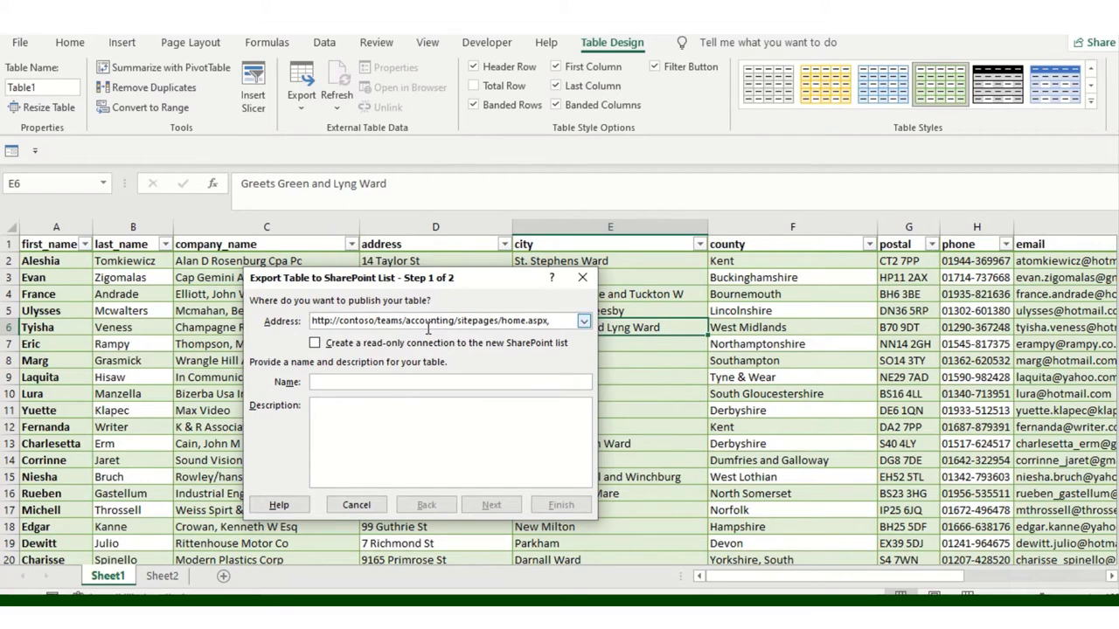
left_click_drag(447, 276, 474, 249)
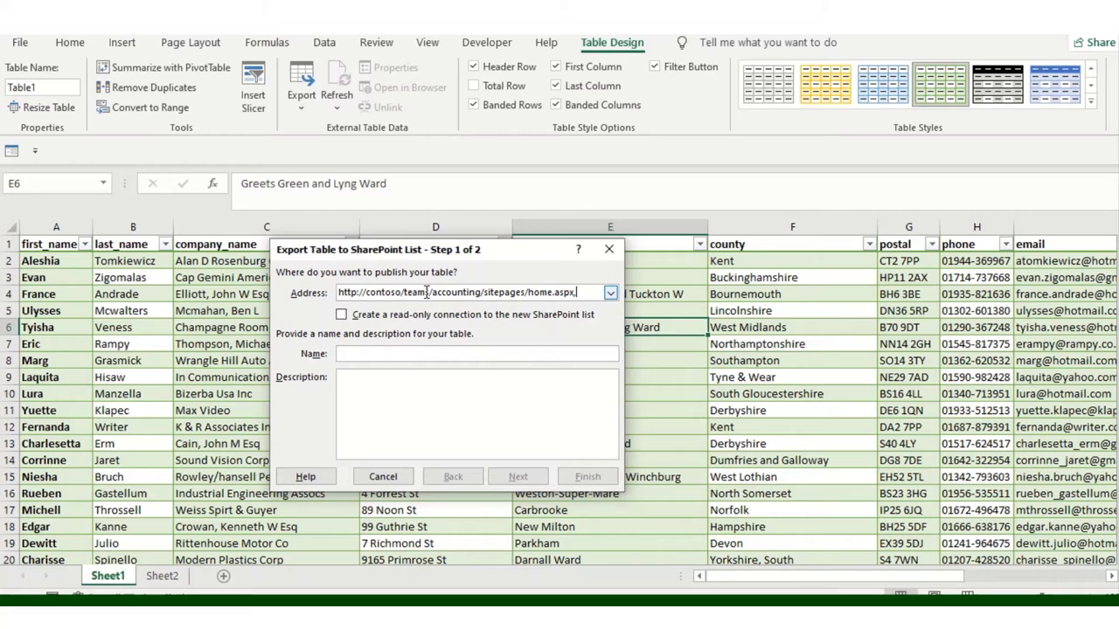
double_click(362, 294)
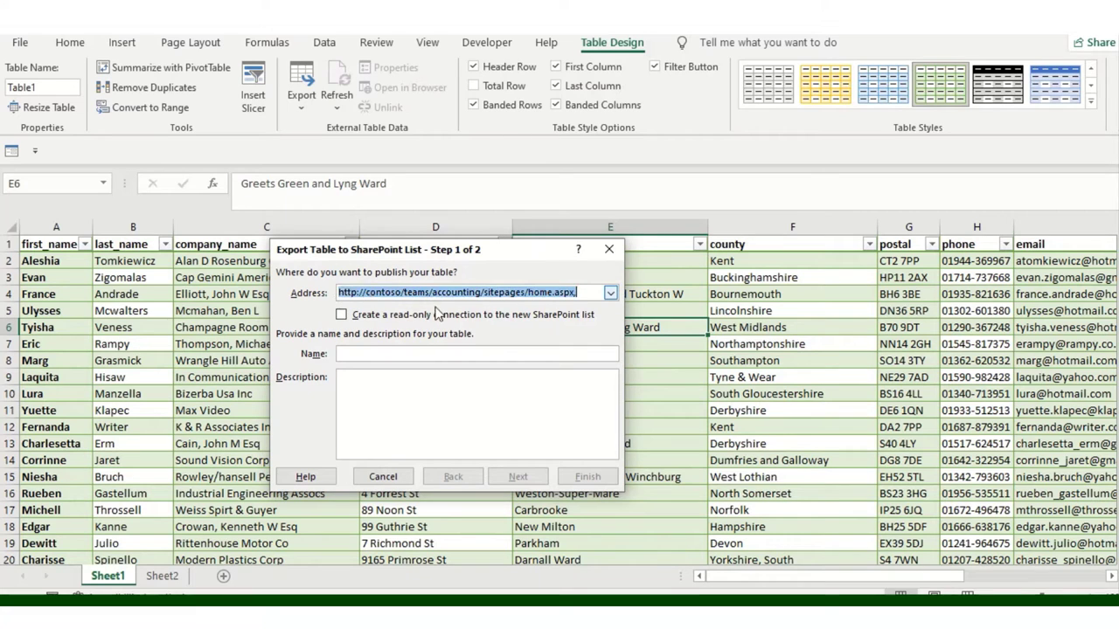
left_click(575, 294)
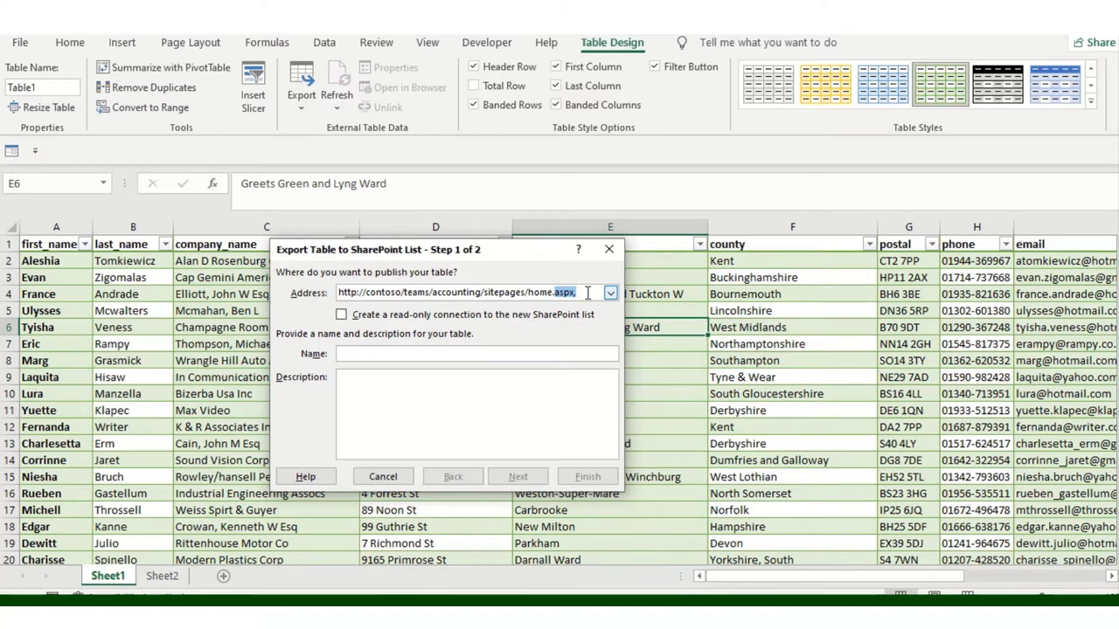
left_click_drag(587, 292, 484, 293)
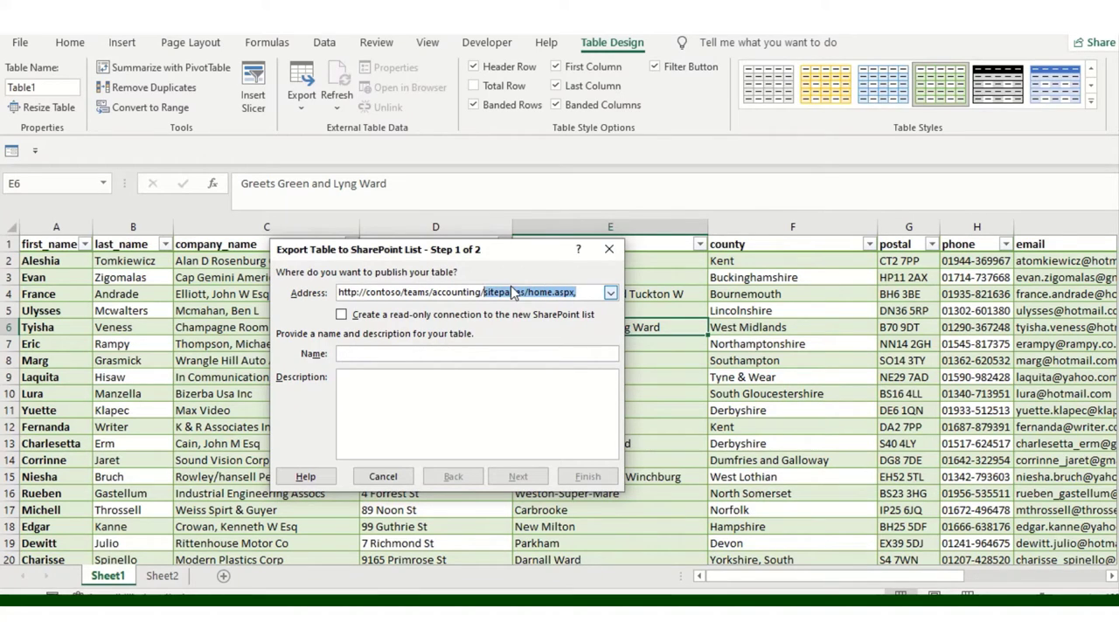
key("Delete")
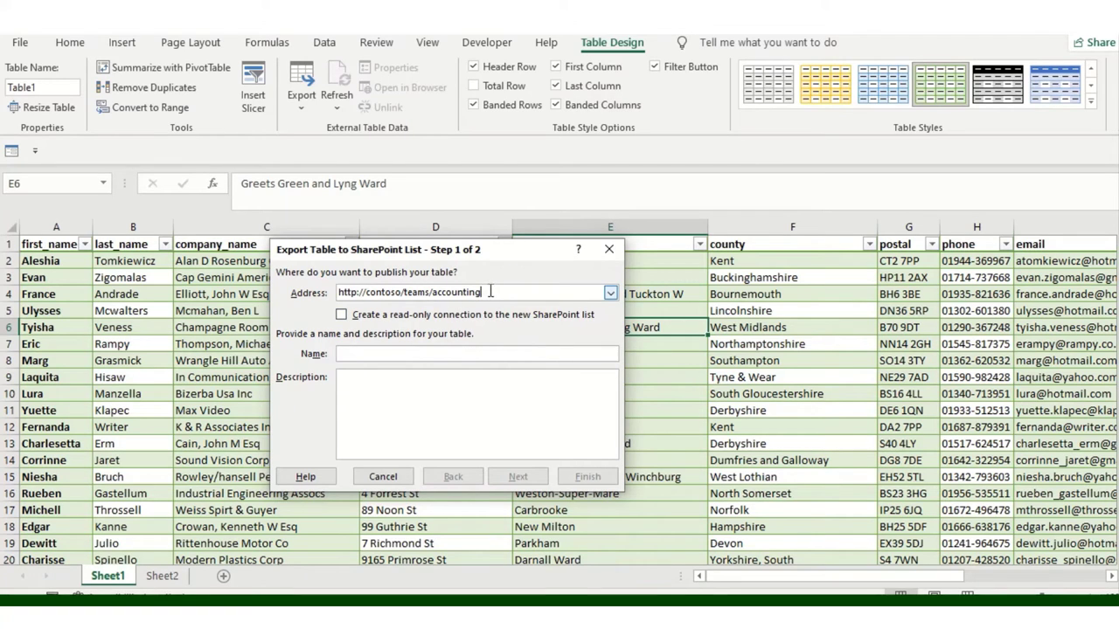
left_click_drag(492, 292, 315, 295)
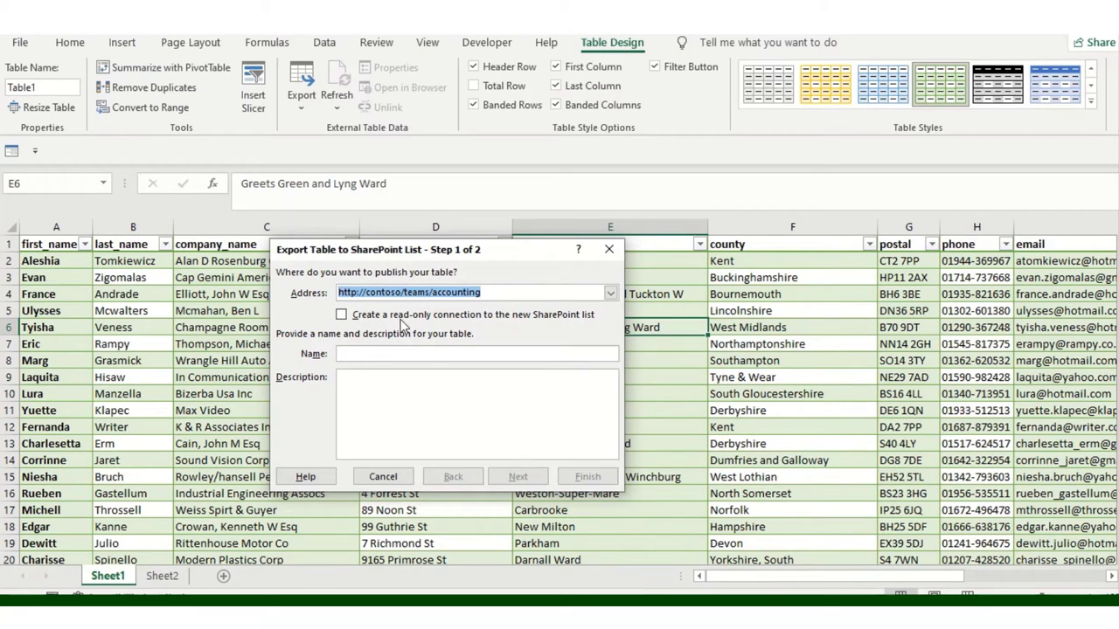
double_click(390, 293)
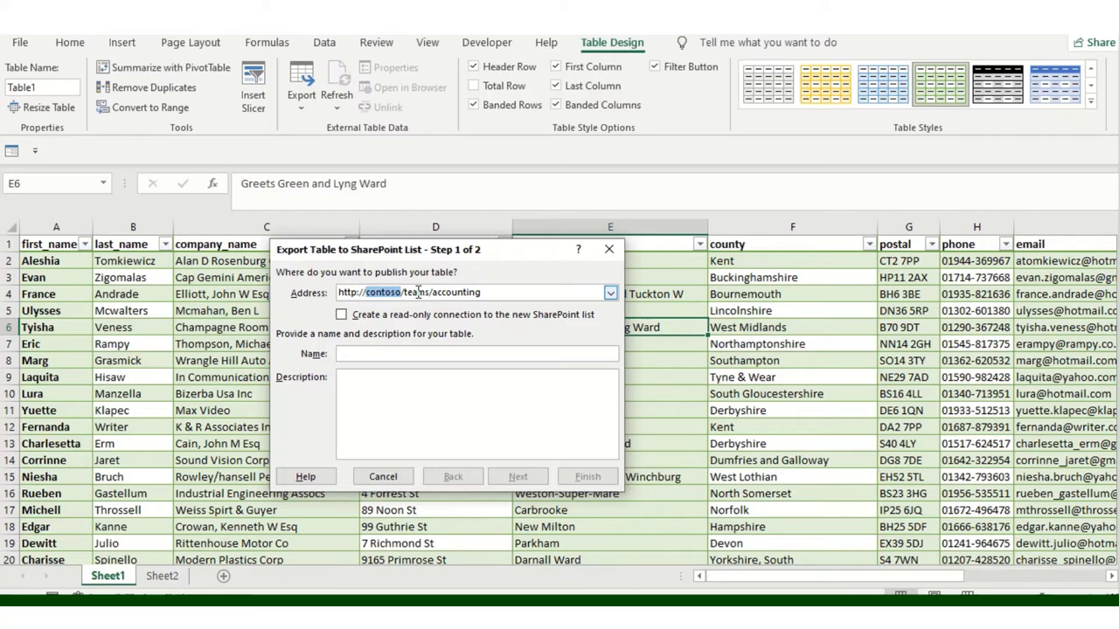
double_click(418, 292)
double_click(468, 293)
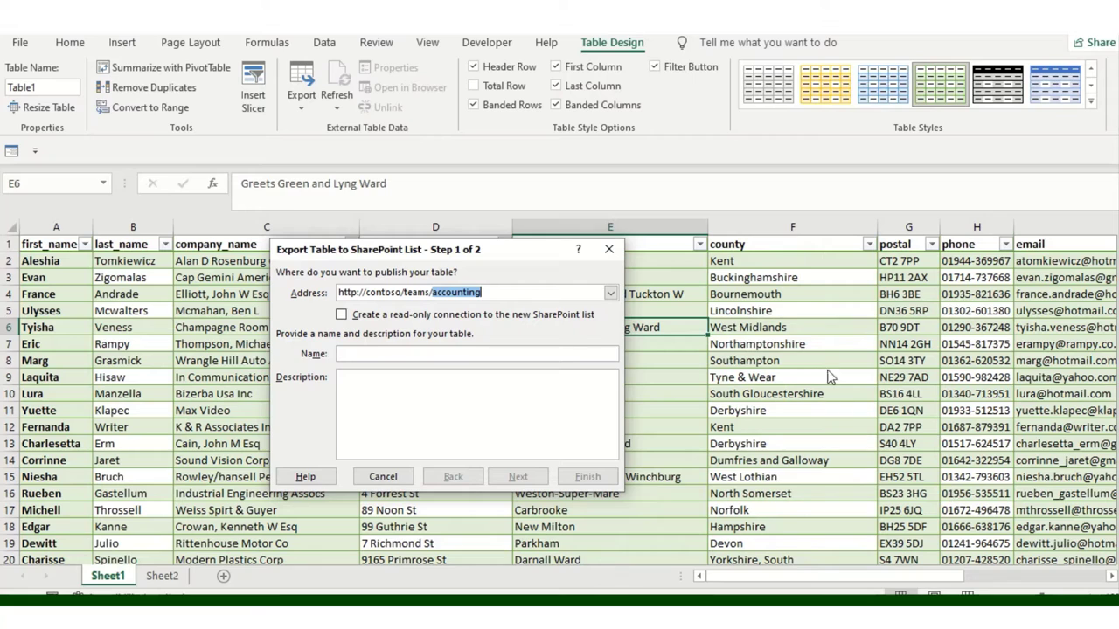
left_click(407, 354)
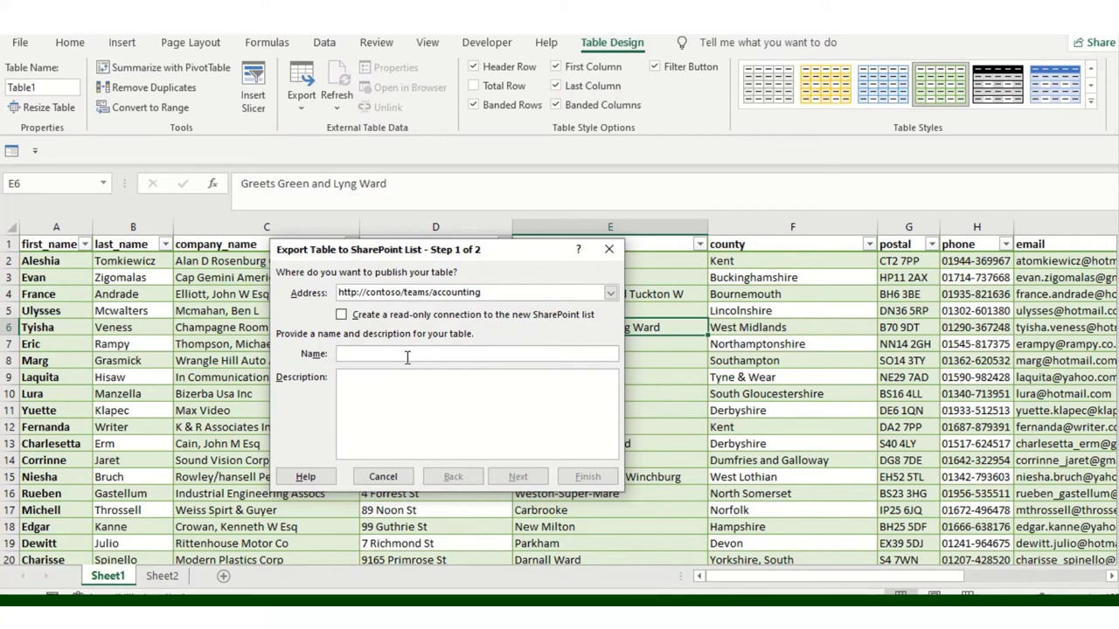
Enter list name 'Employee details' with description 'pls refer the details'.
type("E")
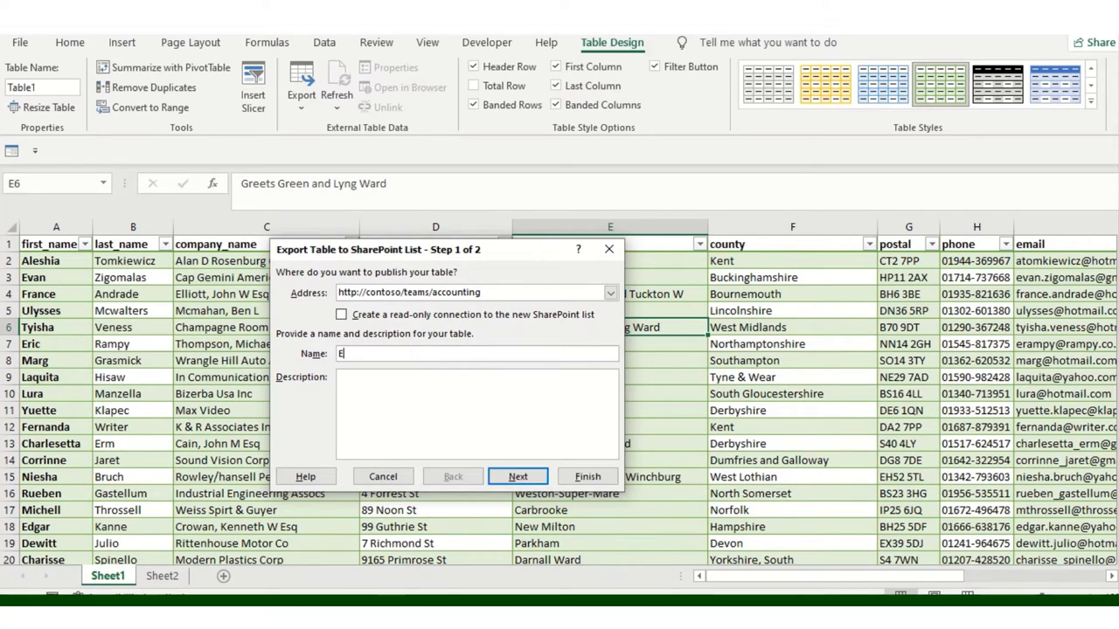
type("mployee d")
type("s refer the details")
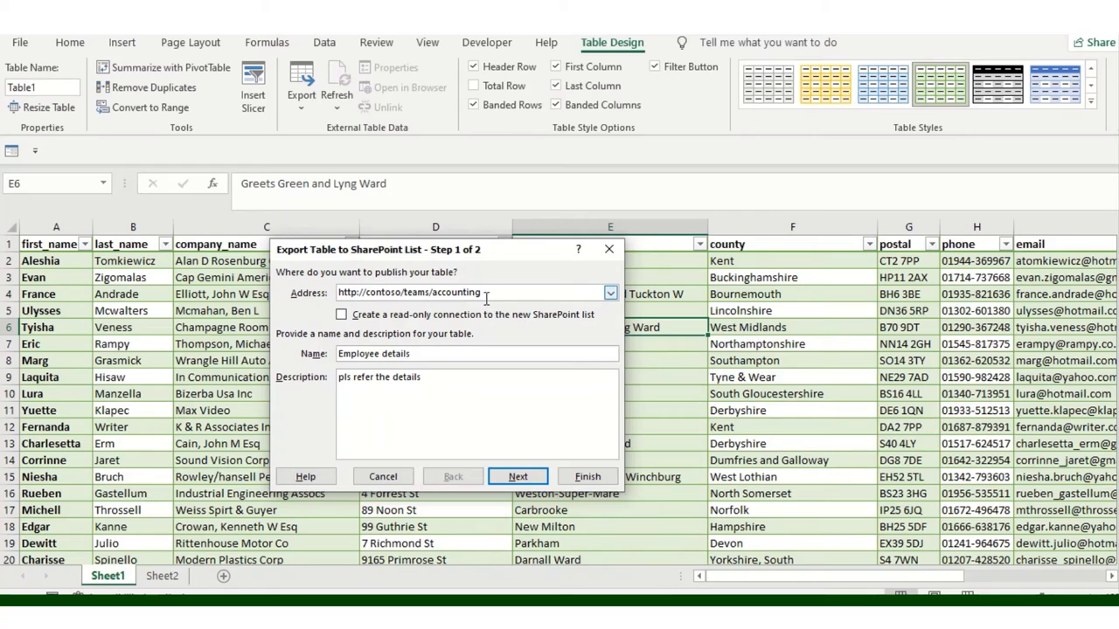
left_click_drag(487, 297, 337, 298)
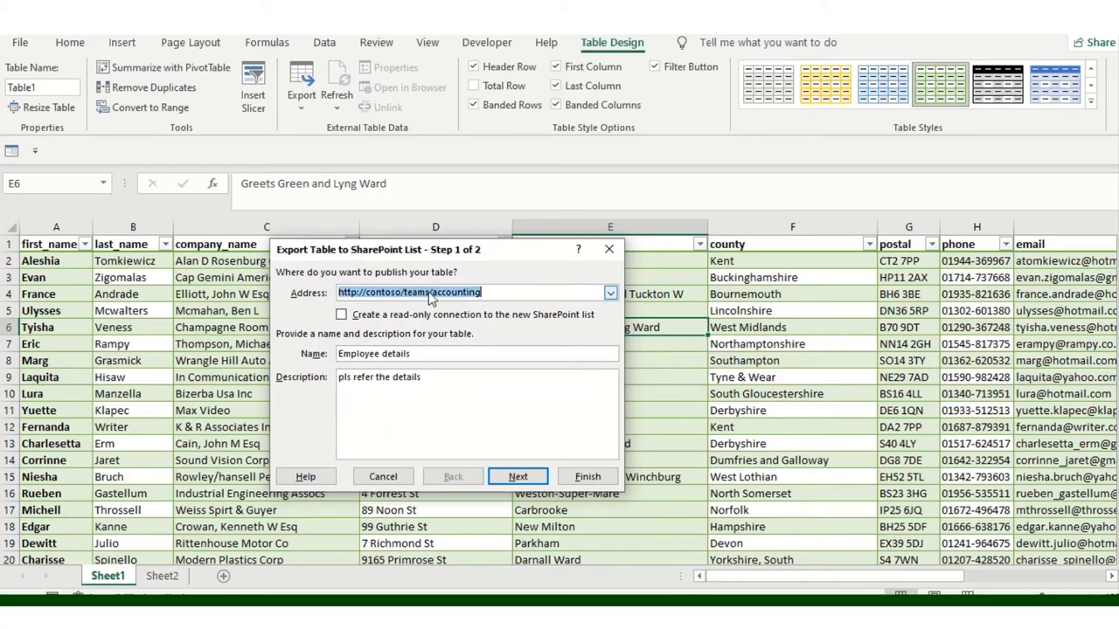
Try Next, dismiss the 'Cannot connect to the server' error, and close the export wizard.
left_click(518, 477)
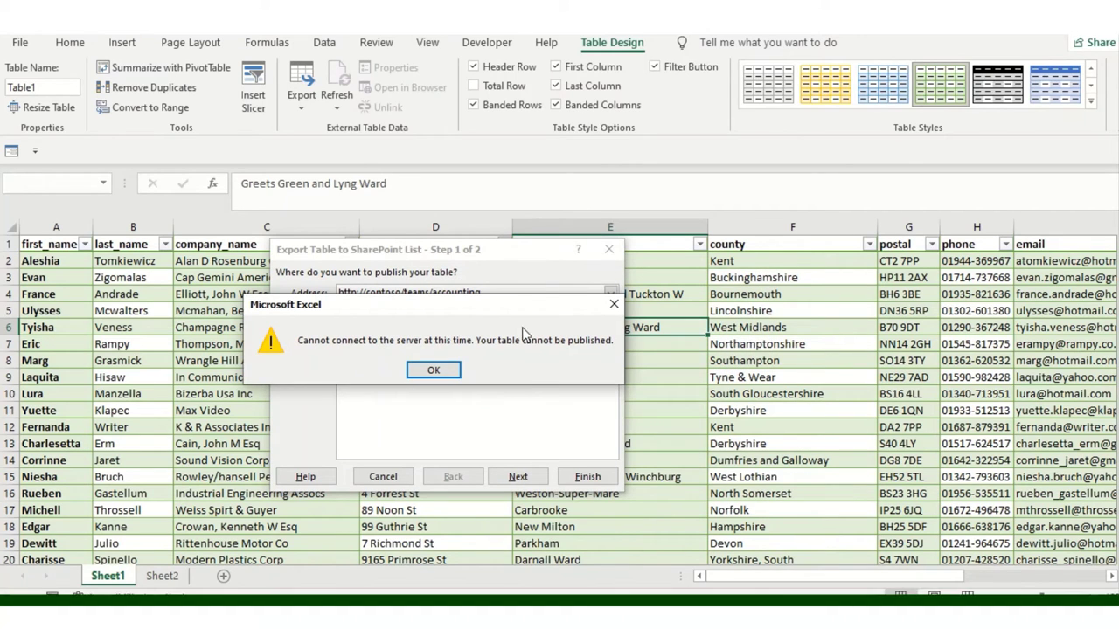
left_click(614, 304)
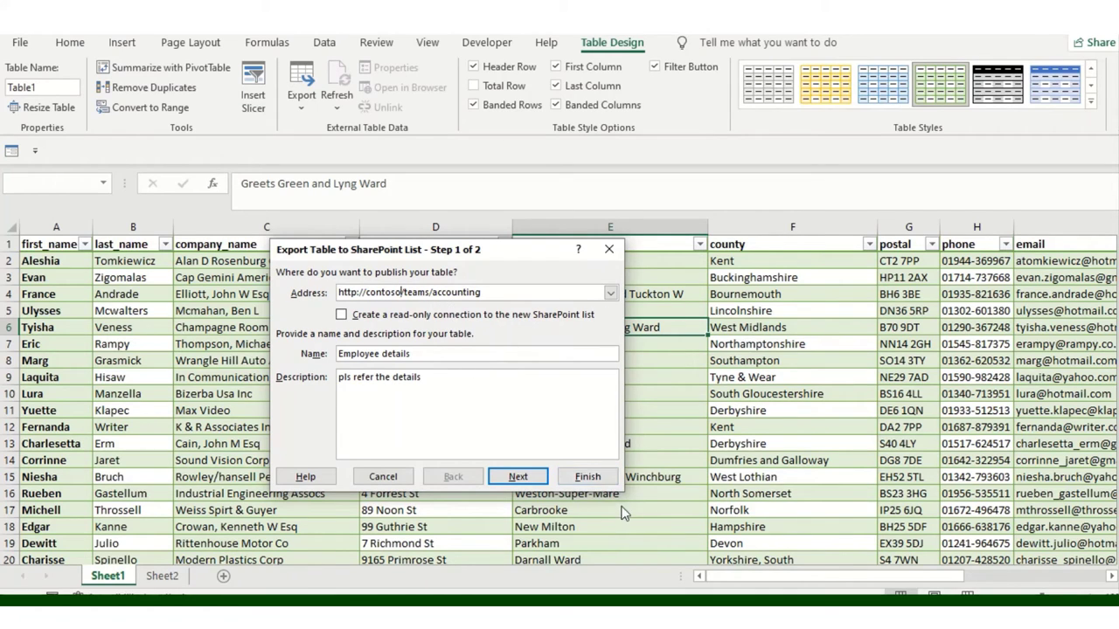
left_click(608, 249)
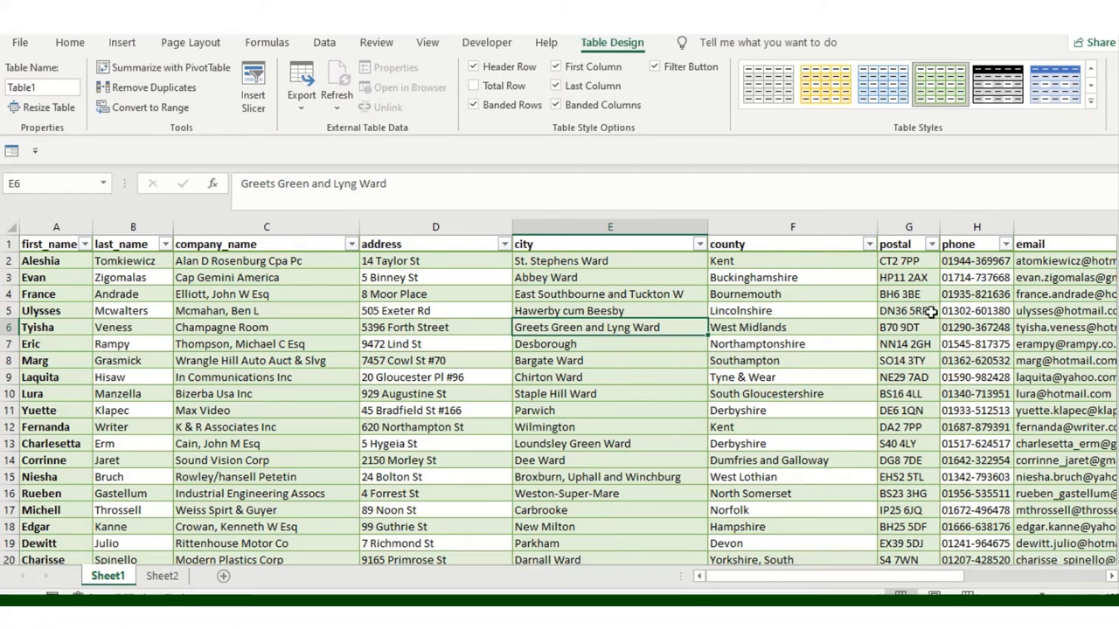
left_click(977, 222)
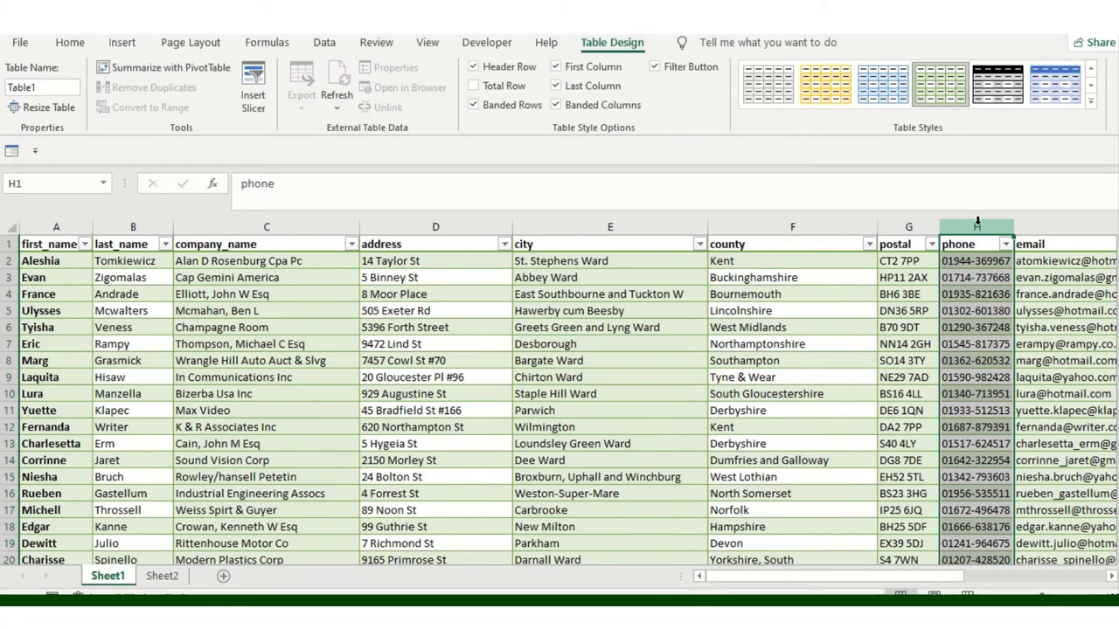
left_click(913, 222)
left_click(899, 264)
left_click(790, 257)
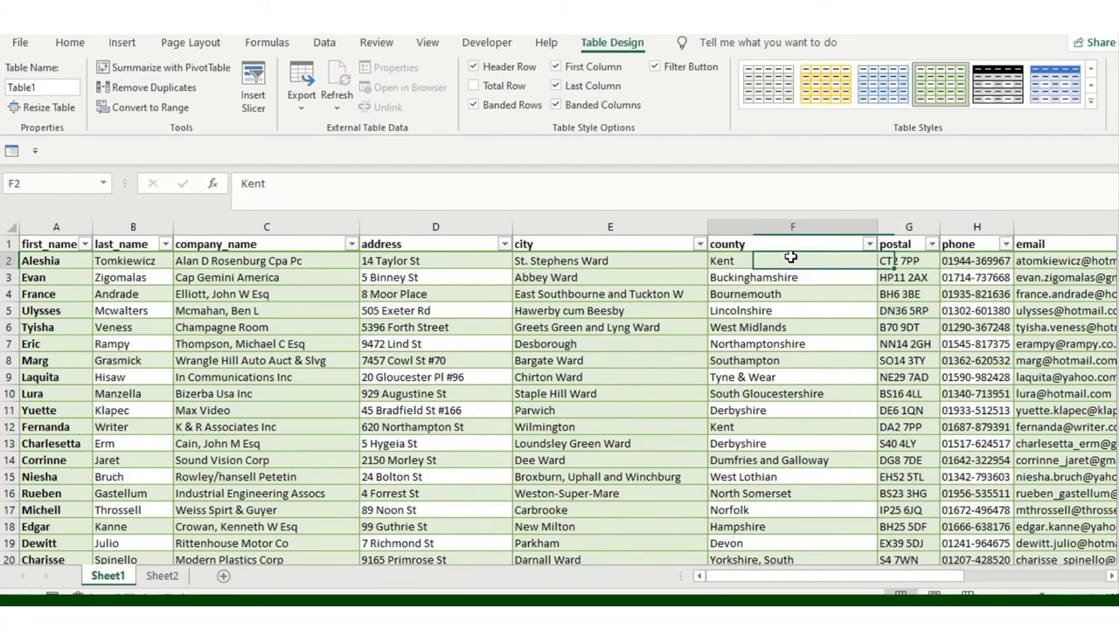
left_click(645, 255)
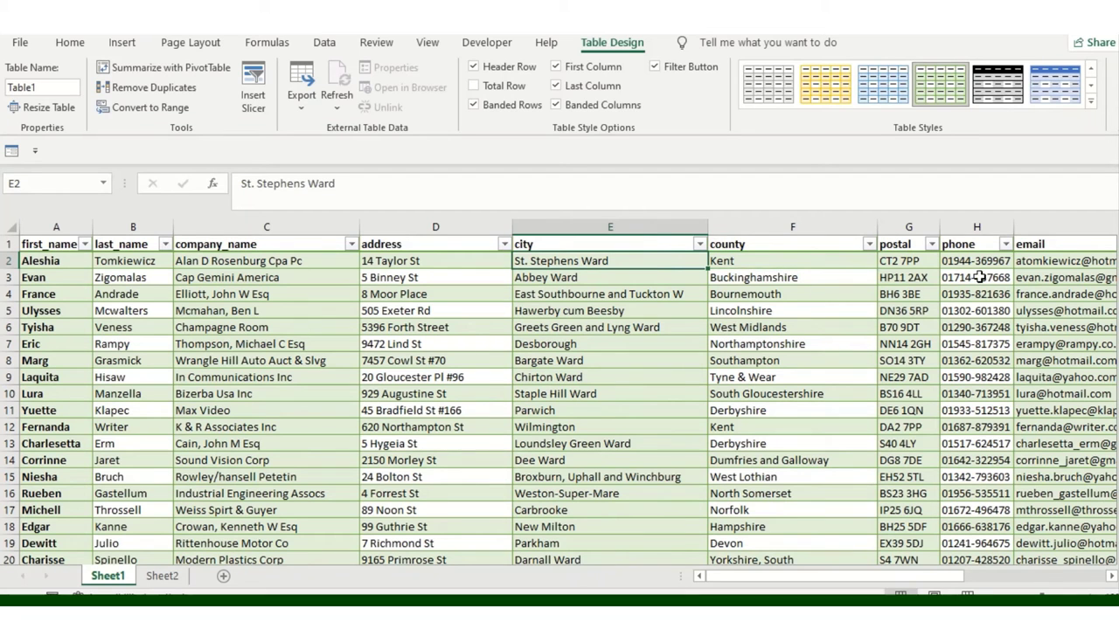
left_click(976, 261)
key("Right")
key("Right")
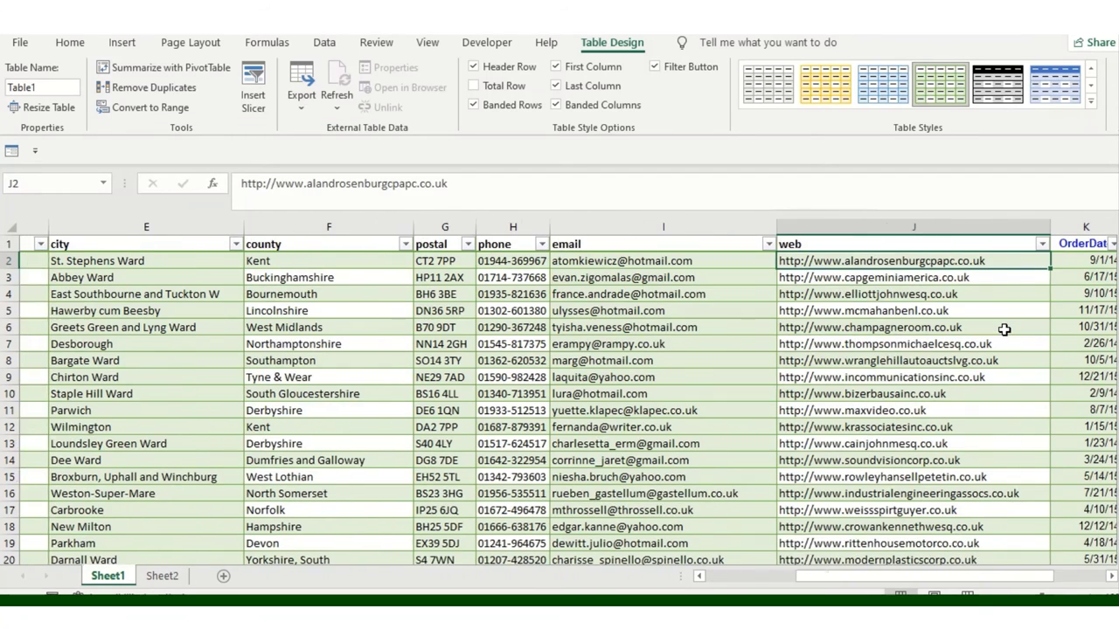
left_click(862, 226)
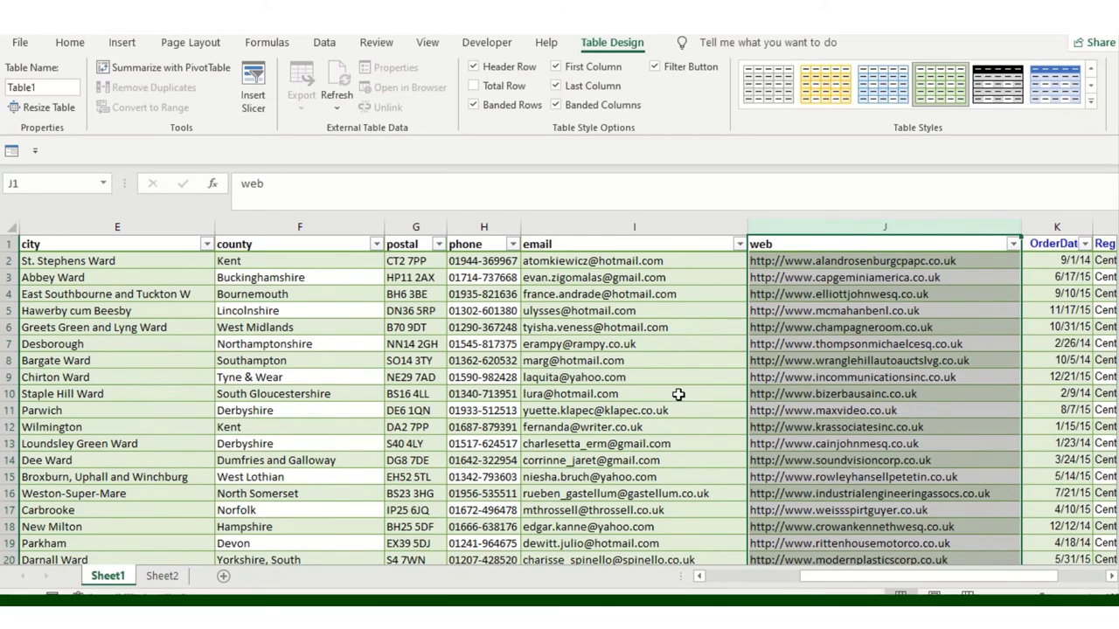
left_click(622, 228)
left_click(799, 239)
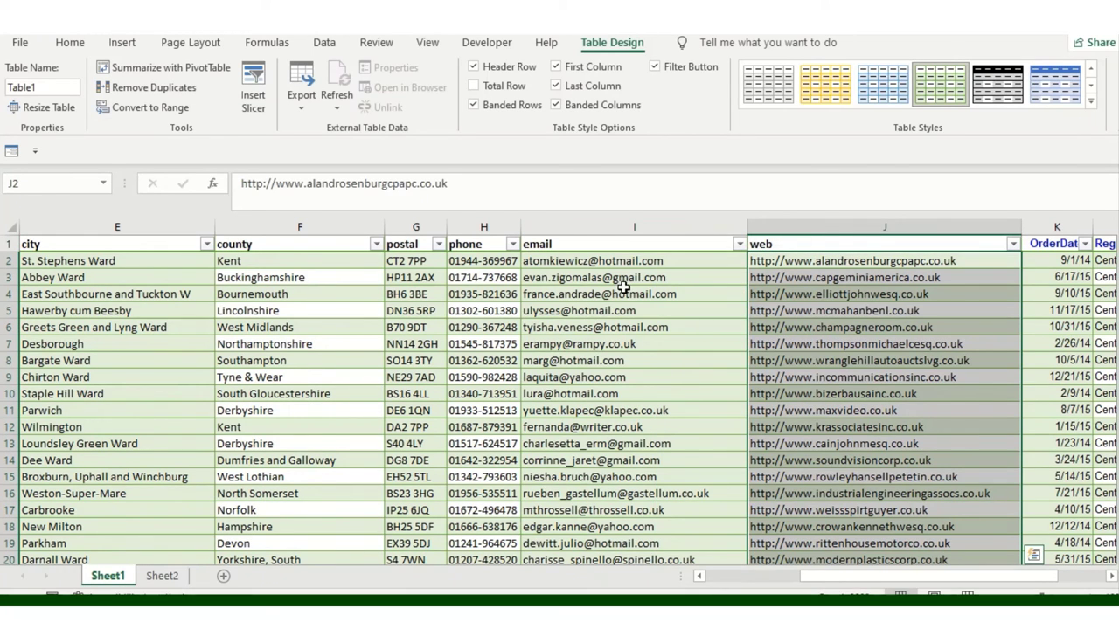